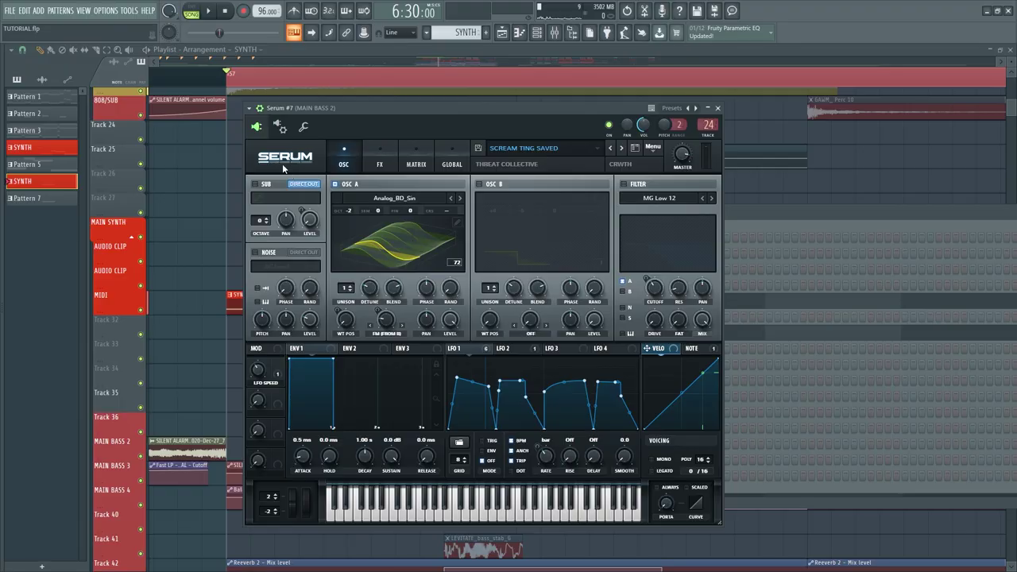
Step: Turn on Serum's SUB oscillator and raise OSC A's FM (FROM B) warp to about 38–40%
{"action": "left_click", "coordinate": [264, 183]}
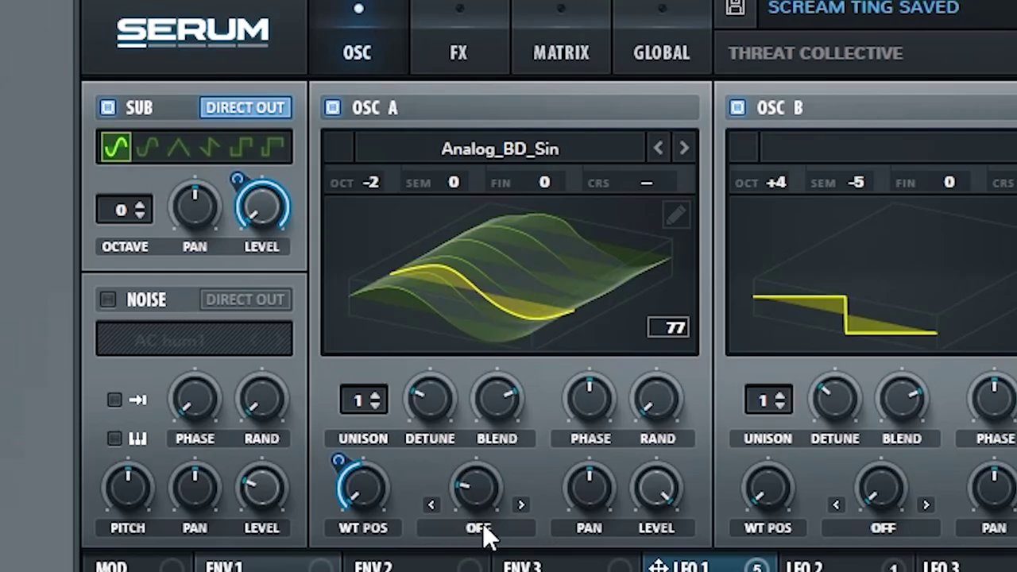
{"action": "left_click", "coordinate": [388, 336]}
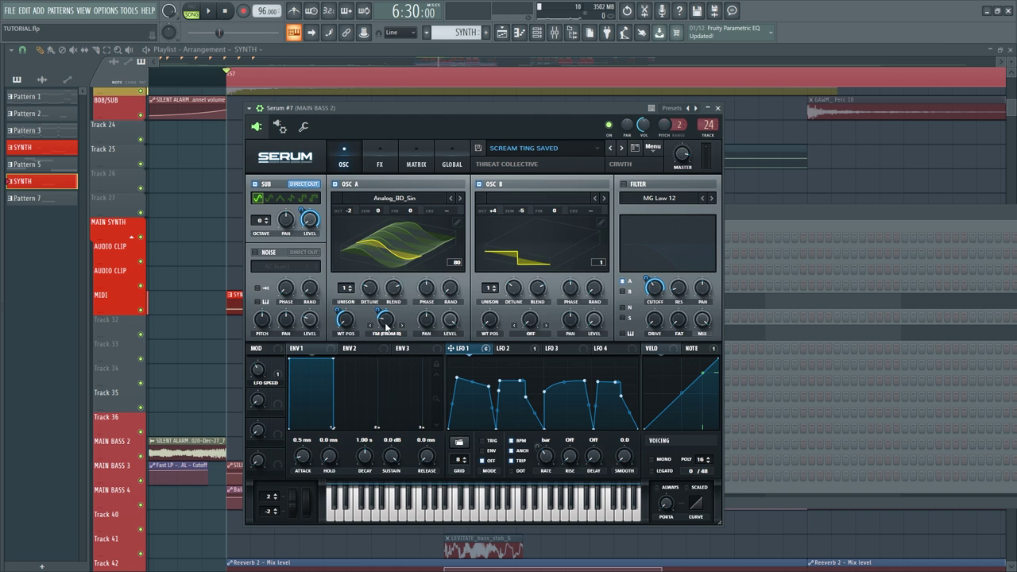
{"action": "left_click_drag", "start_coordinate": [389, 321], "coordinate": [393, 308]}
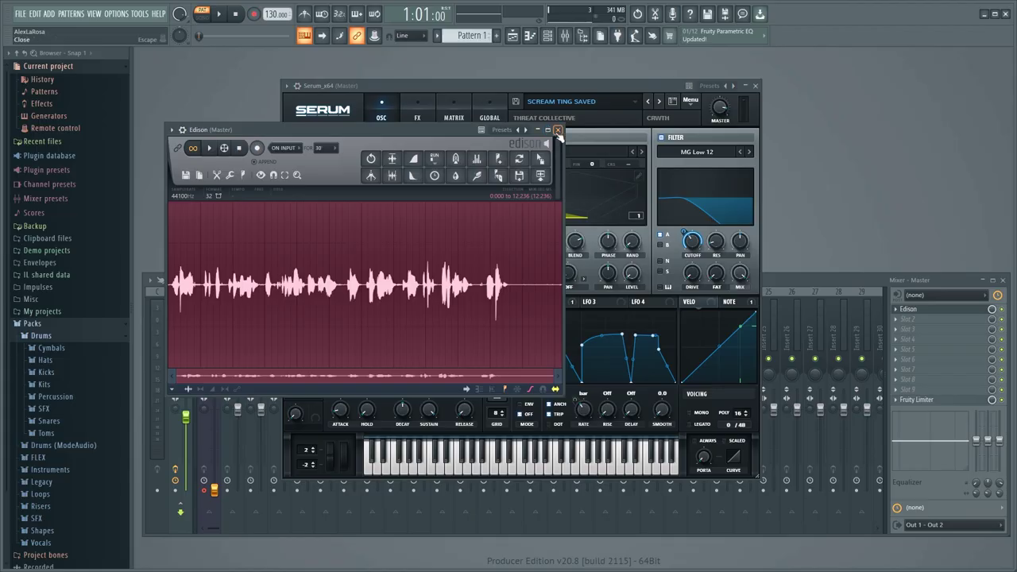
Step: Close the Edison and mixer windows, reset OSC A's WT POS from 78 to 1, and show Serum's FX rack
{"action": "left_click", "coordinate": [581, 52]}
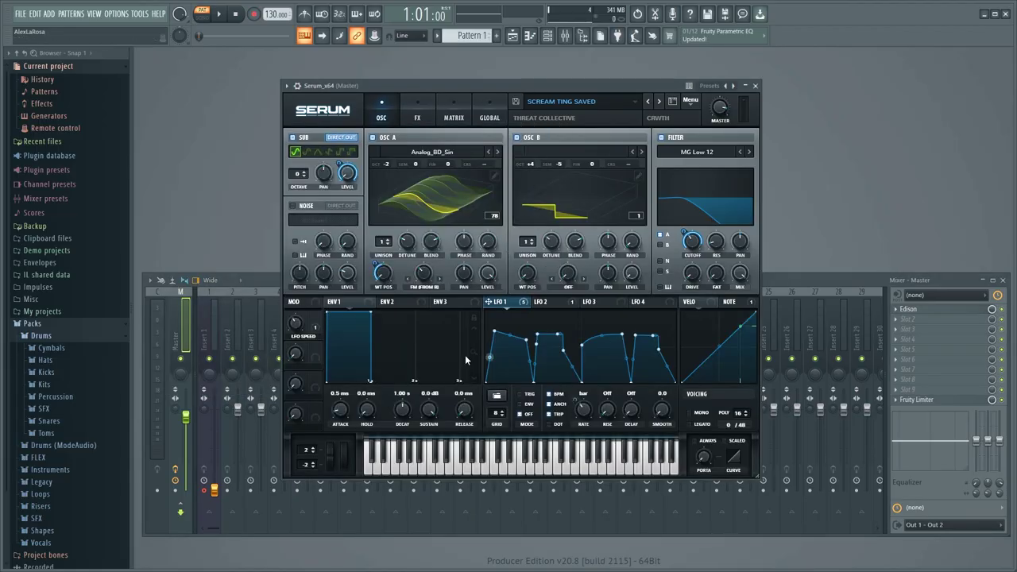
{"action": "left_click", "coordinate": [1003, 280]}
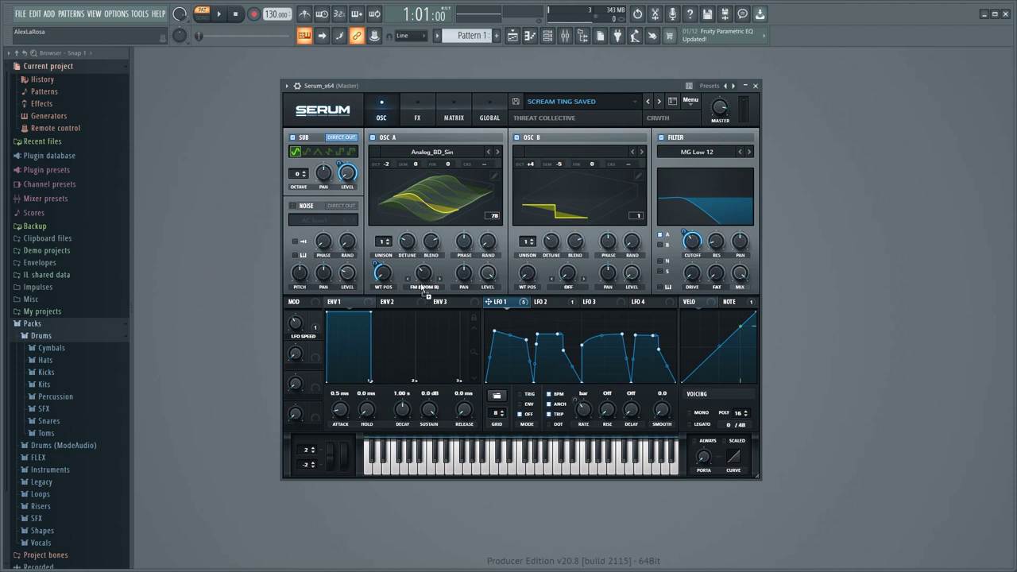
{"action": "double_click", "coordinate": [382, 275]}
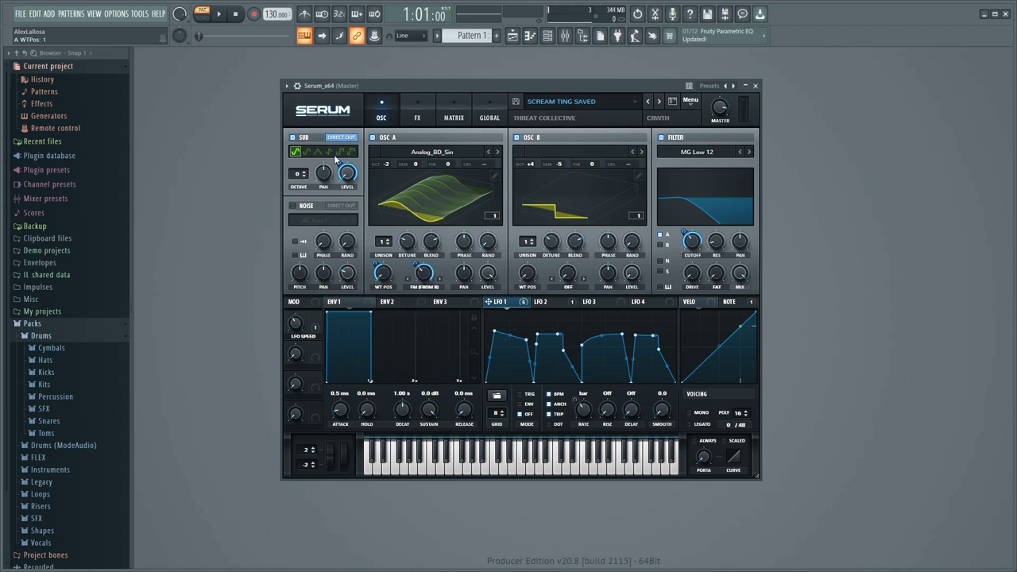
{"action": "left_click", "coordinate": [417, 118]}
{"action": "left_click_drag", "start_coordinate": [756, 154], "coordinate": [756, 205]}
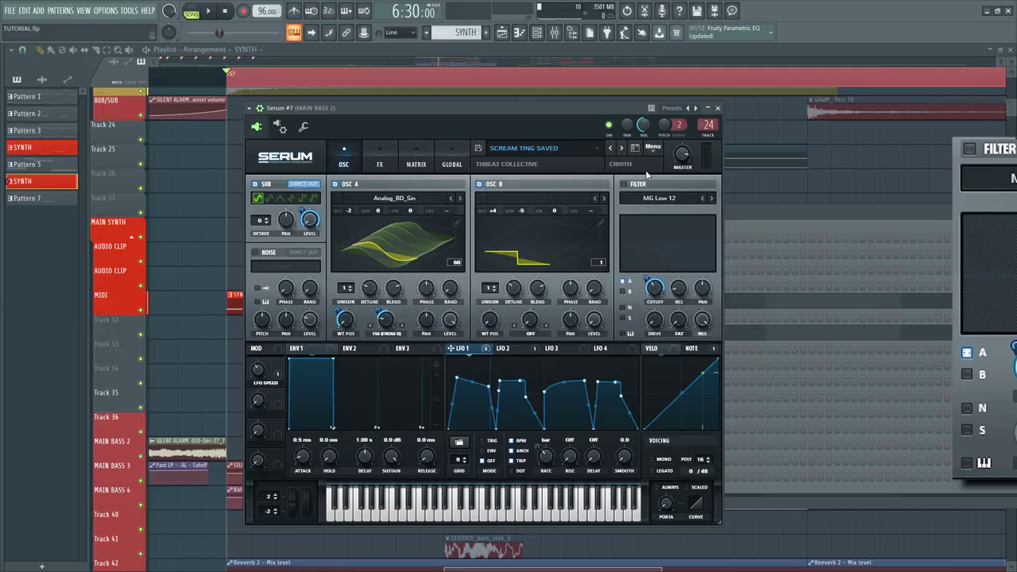
Step: Enable the MG Low 12 filter, audition it in song playback, then show Serum's FX rack
{"action": "left_click", "coordinate": [624, 184]}
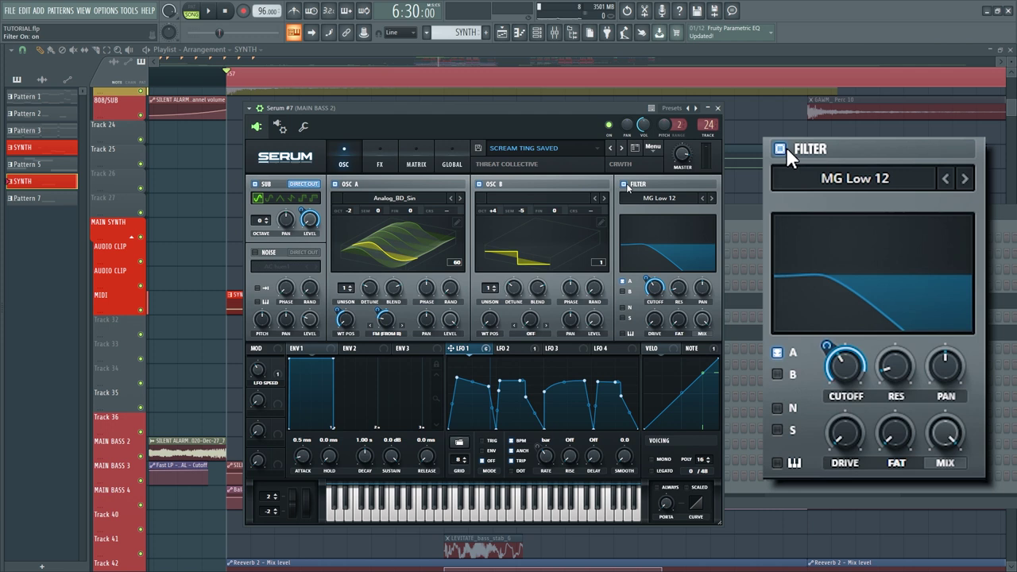
{"action": "key", "text": "space"}
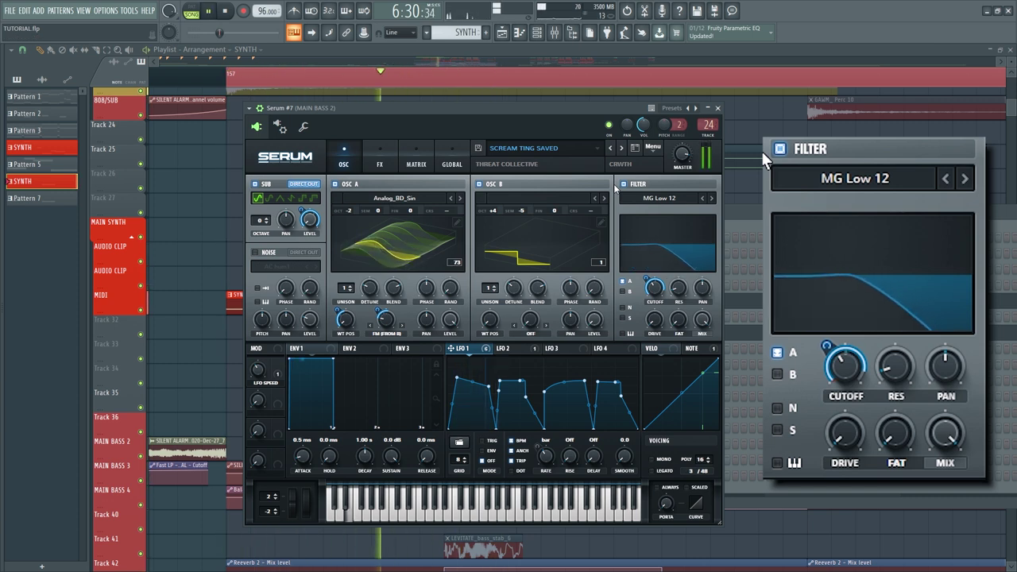
{"action": "key", "text": "space"}
{"action": "left_click", "coordinate": [385, 159]}
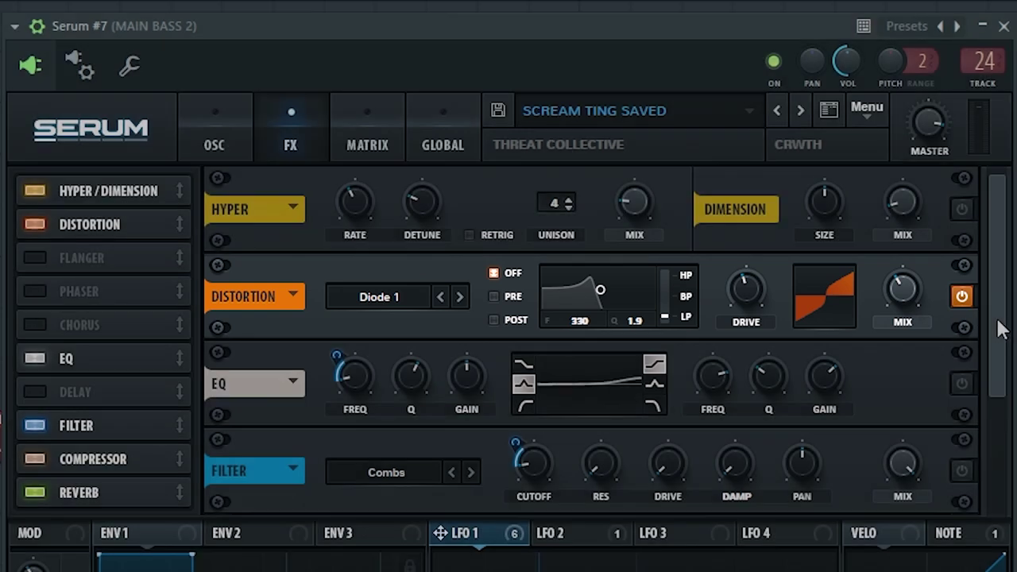
Step: Turn on Serum's Compressor, then bypass and re-enable the Distortion to compare the sound
{"action": "left_click_drag", "start_coordinate": [999, 325], "coordinate": [1000, 480]}
{"action": "left_click", "coordinate": [962, 383]}
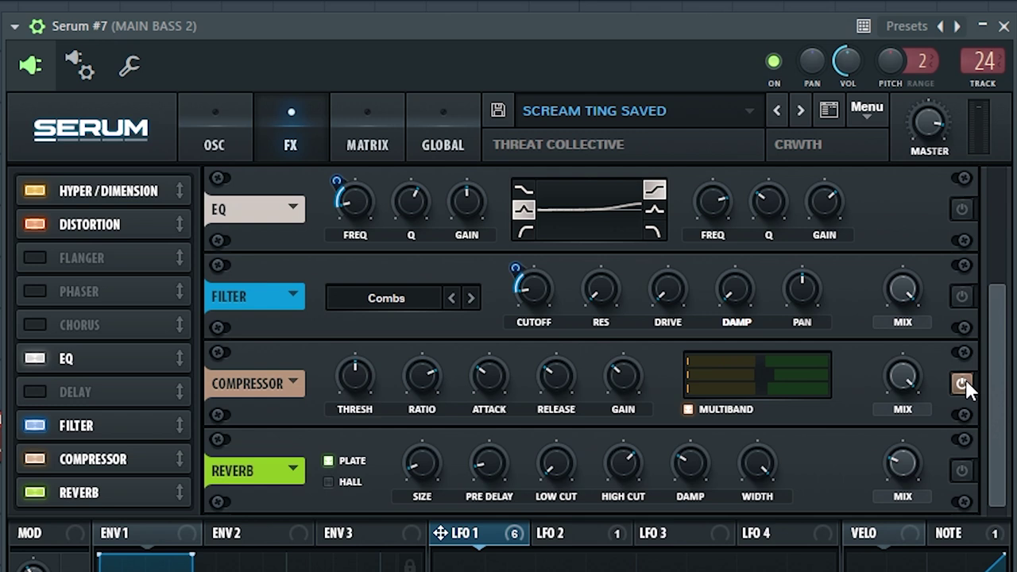
{"action": "left_click_drag", "start_coordinate": [998, 347], "coordinate": [1003, 233]}
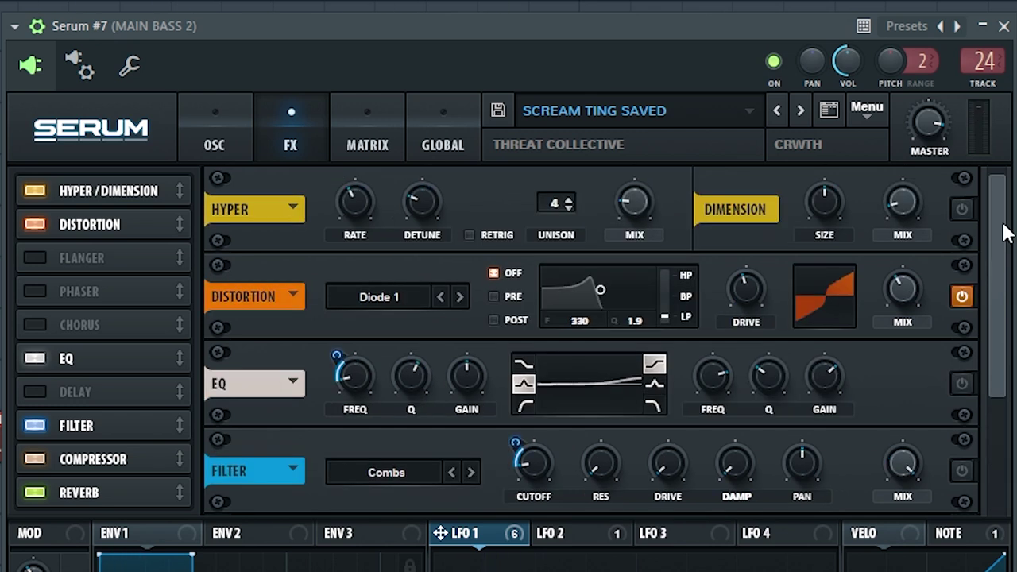
{"action": "left_click", "coordinate": [961, 297]}
{"action": "left_click", "coordinate": [963, 296]}
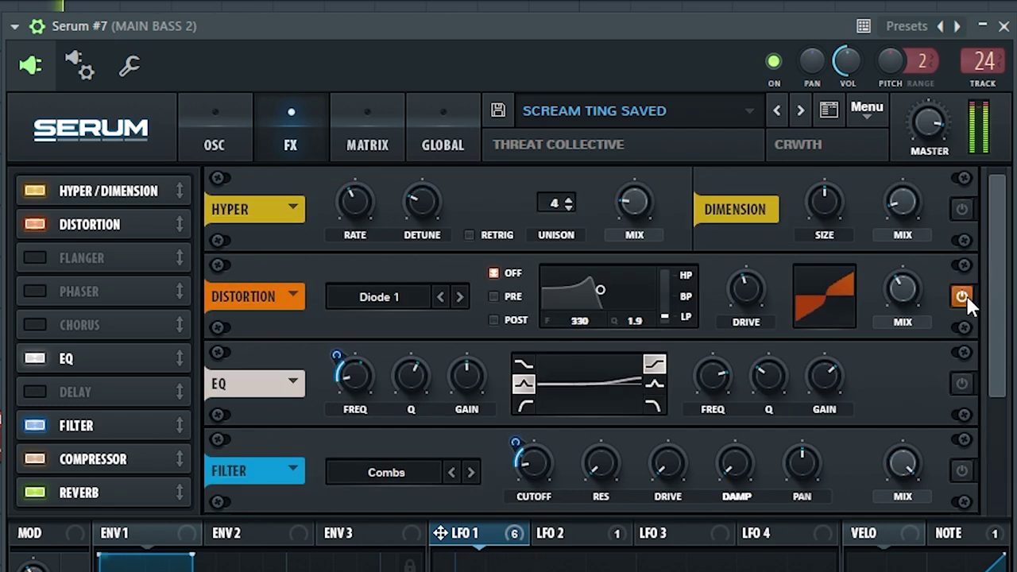
{"action": "left_click_drag", "start_coordinate": [999, 328], "coordinate": [999, 430]}
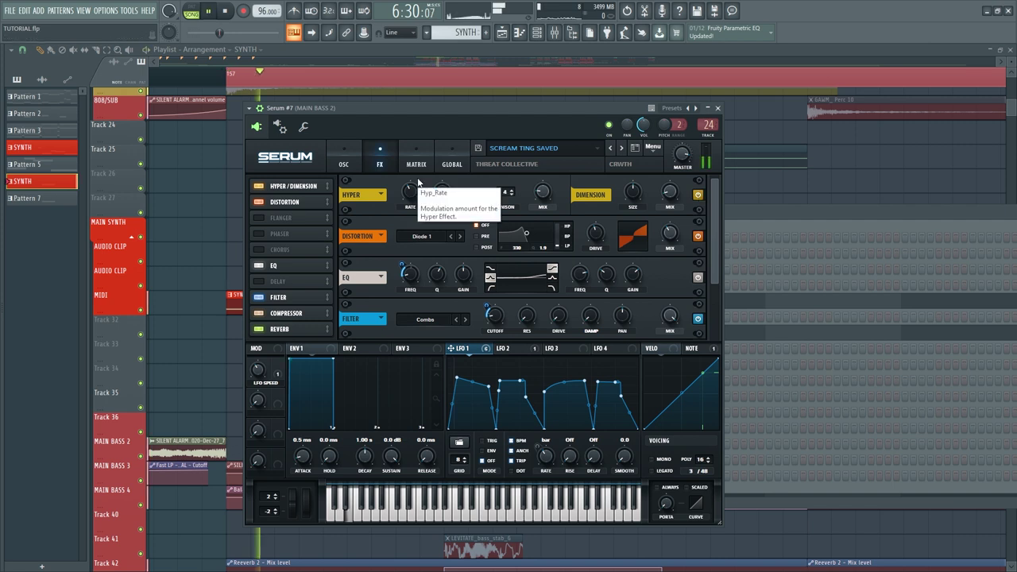
Step: Open MAIN BASS 2's SerumFX_x64, Fruity parametric EQ 2 and TDR Nova plugins from the mixer
{"action": "key", "text": "space"}
{"action": "key", "text": "space"}
{"action": "key", "text": "F9"}
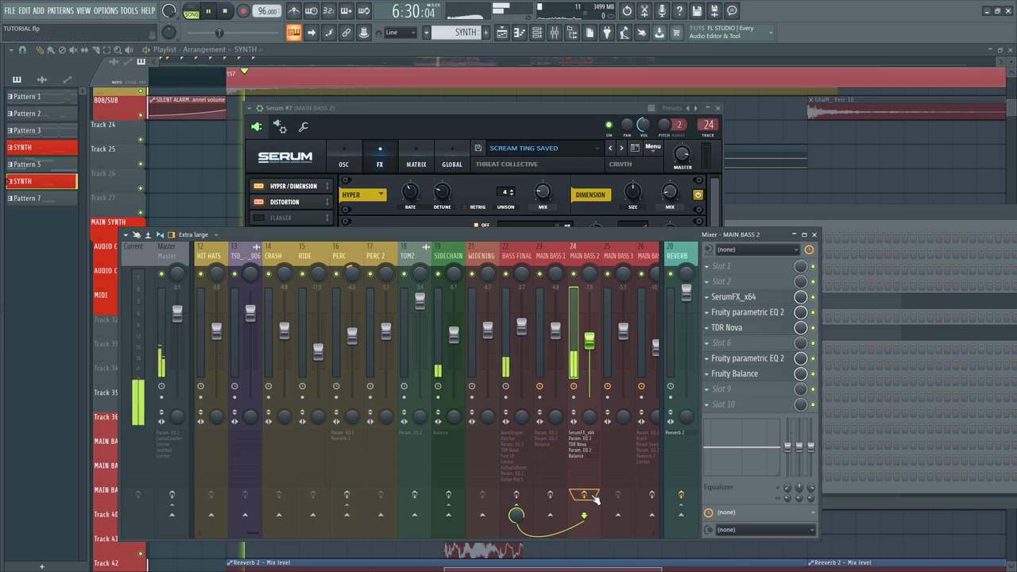
{"action": "left_click", "coordinate": [737, 297]}
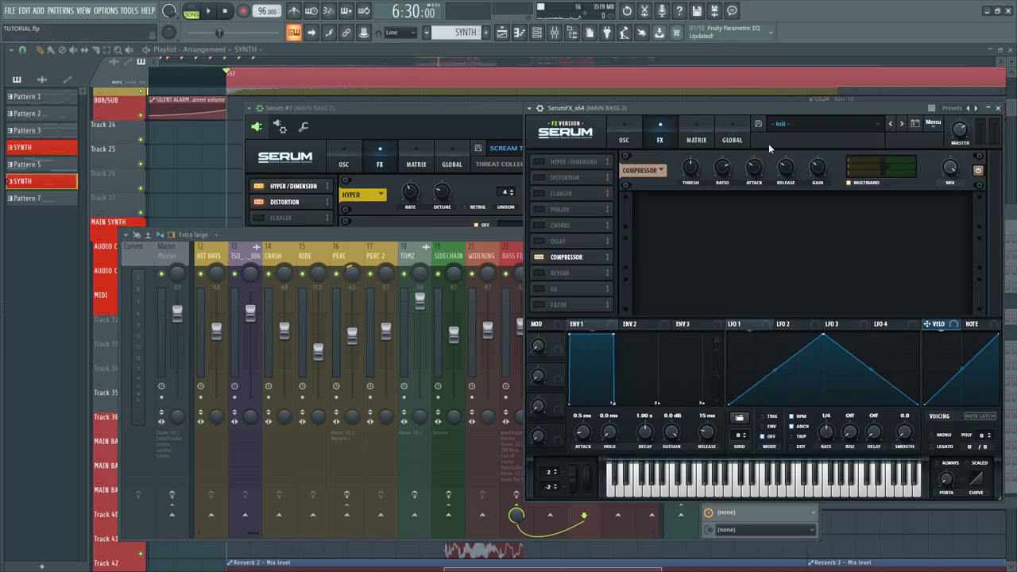
{"action": "left_click_drag", "start_coordinate": [827, 108], "coordinate": [473, 124]}
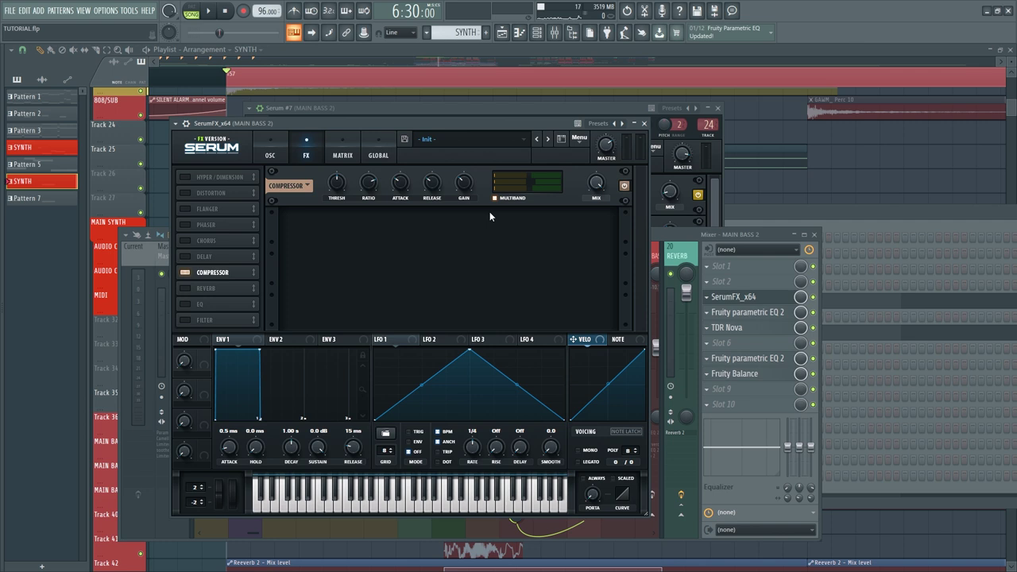
{"action": "left_click", "coordinate": [742, 316]}
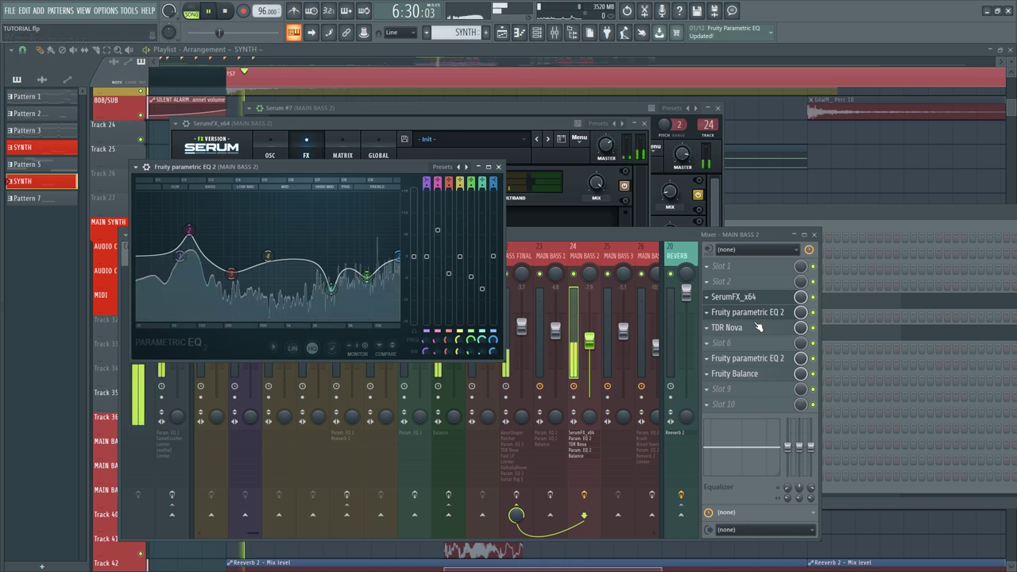
{"action": "left_click", "coordinate": [762, 330]}
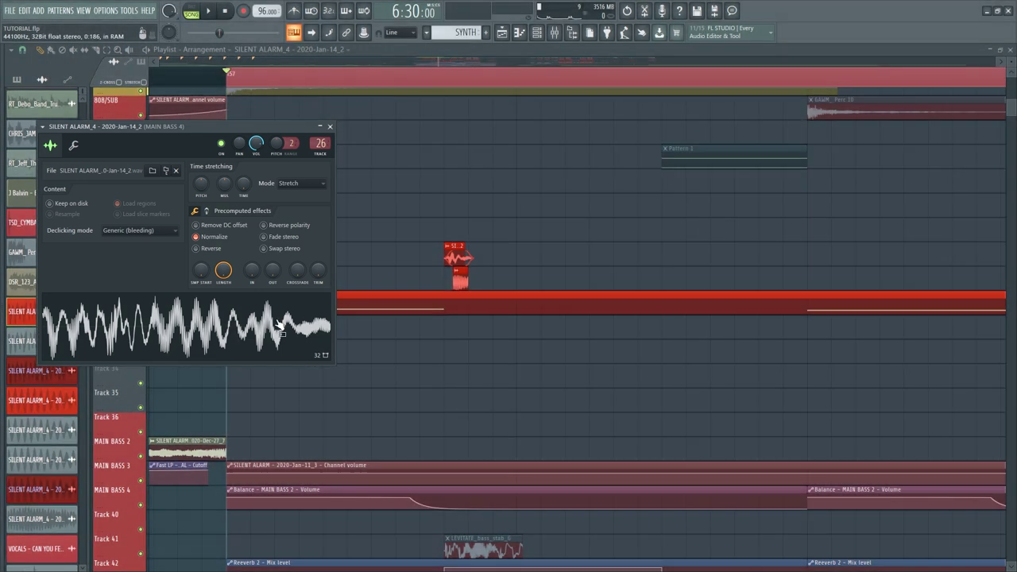
Step: Set the Jan-14_2 slice's declicking mode to Generic (bleeding) while the song plays
{"action": "key", "text": "Escape"}
{"action": "key", "text": "space"}
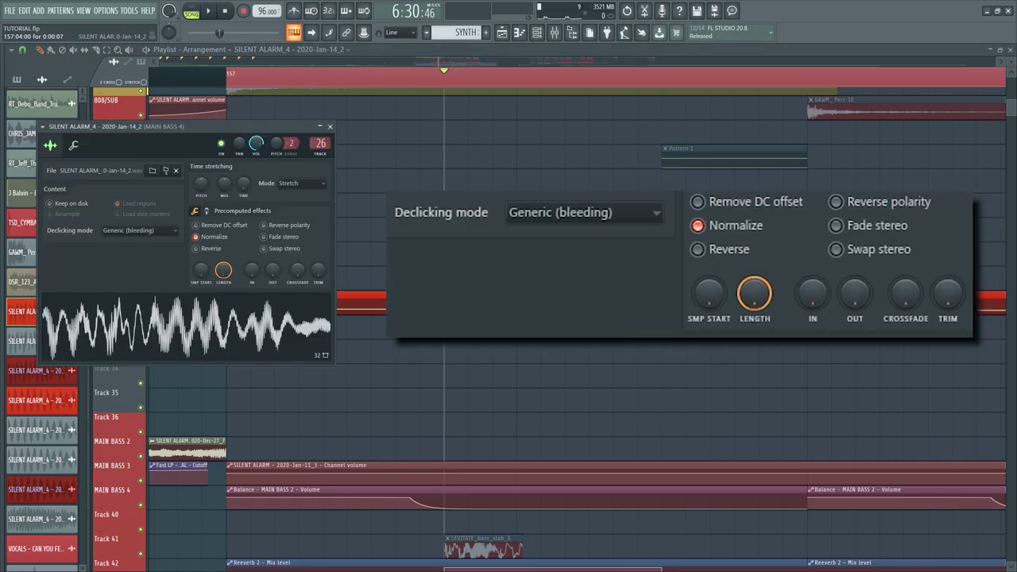
{"action": "left_click", "coordinate": [148, 235]}
{"action": "left_click", "coordinate": [145, 272]}
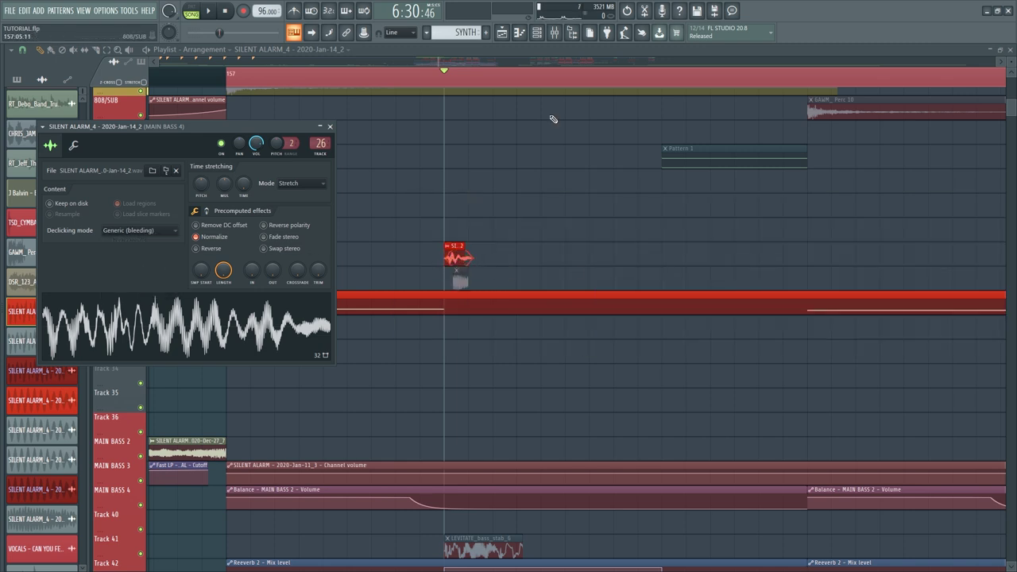
Step: Inspect the Jan-14_3 clip's settings, then unmute the second AUDIO CLIP track
{"action": "left_click", "coordinate": [330, 127]}
{"action": "double_click", "coordinate": [460, 282]}
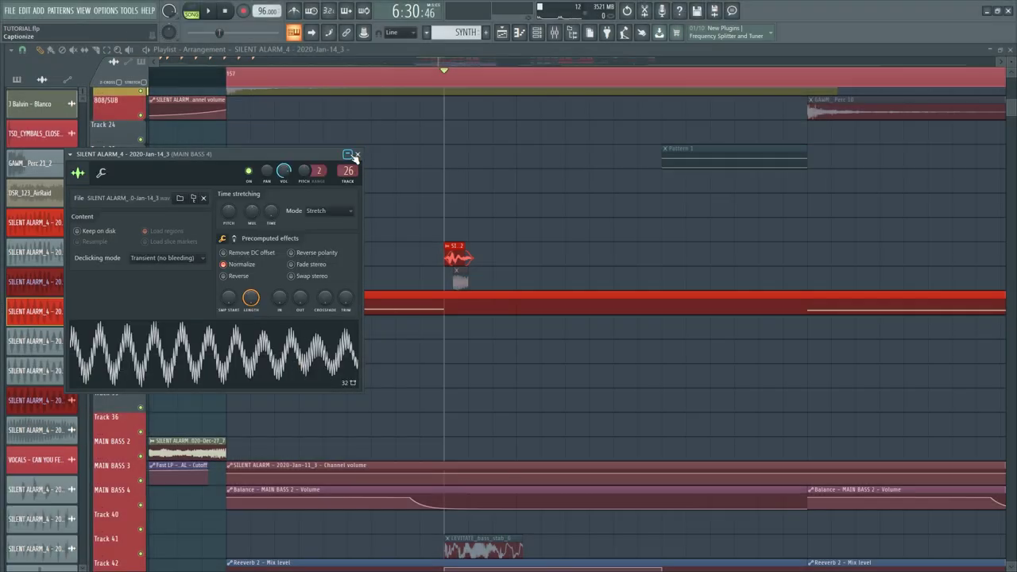
{"action": "left_click", "coordinate": [357, 154]}
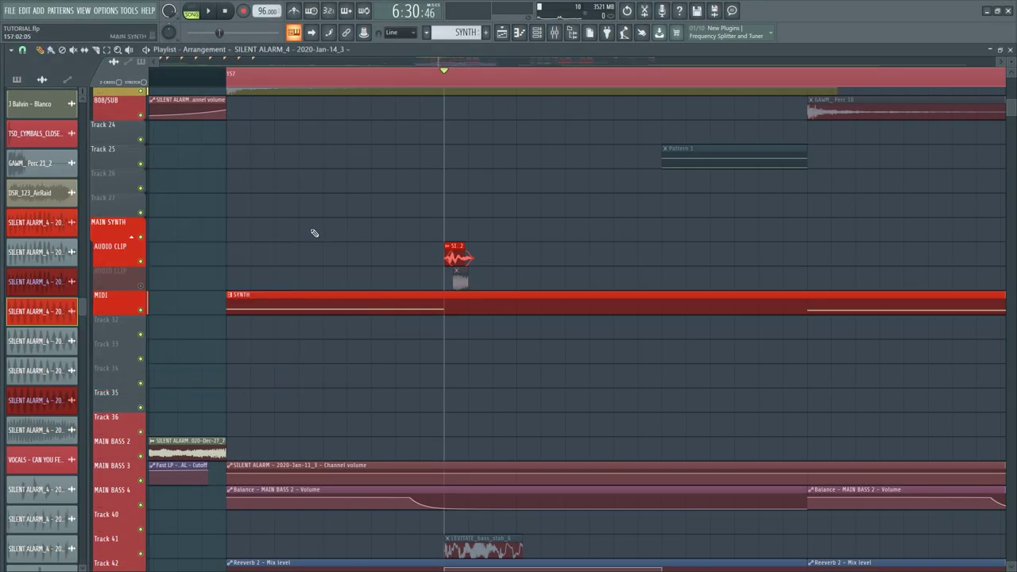
{"action": "left_click", "coordinate": [141, 286]}
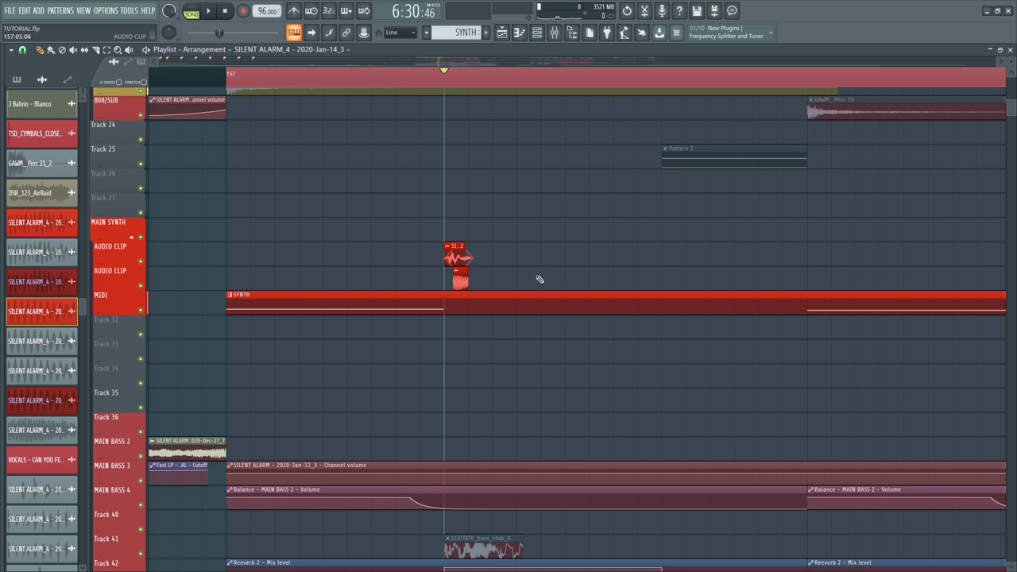
{"action": "scroll", "coordinate": [396, 245], "scroll_direction": "up", "scroll_amount": 1}
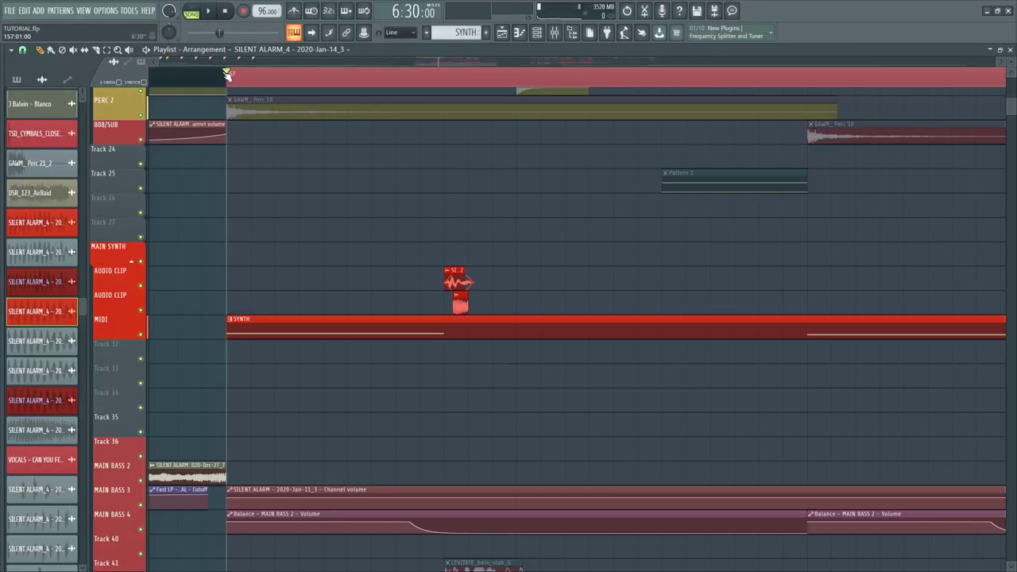
{"action": "key", "text": "F6"}
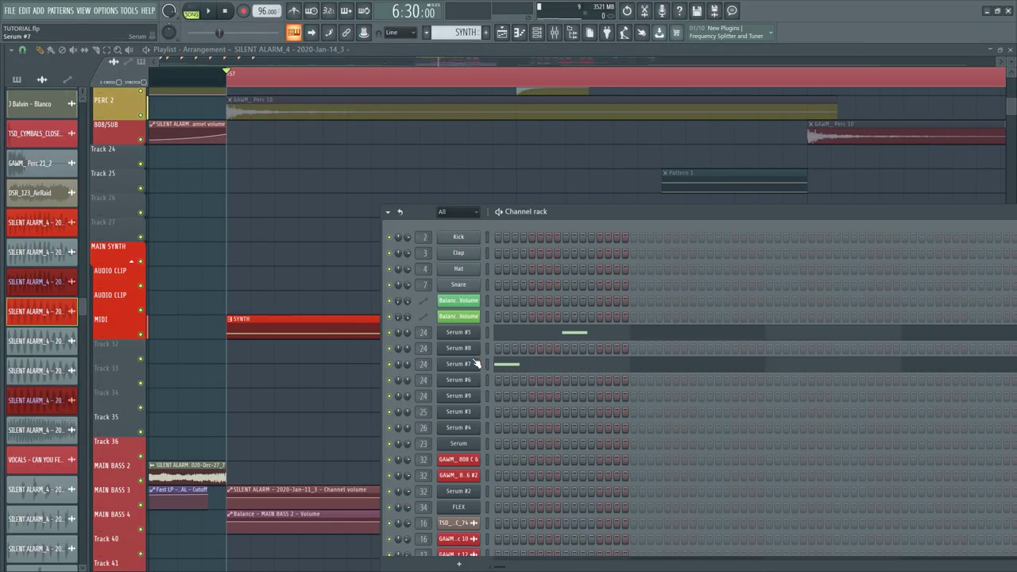
Step: Open Serum #7, audition the synth with AUDIO CLIP tracks muted, then unmute both and play
{"action": "left_click", "coordinate": [475, 363]}
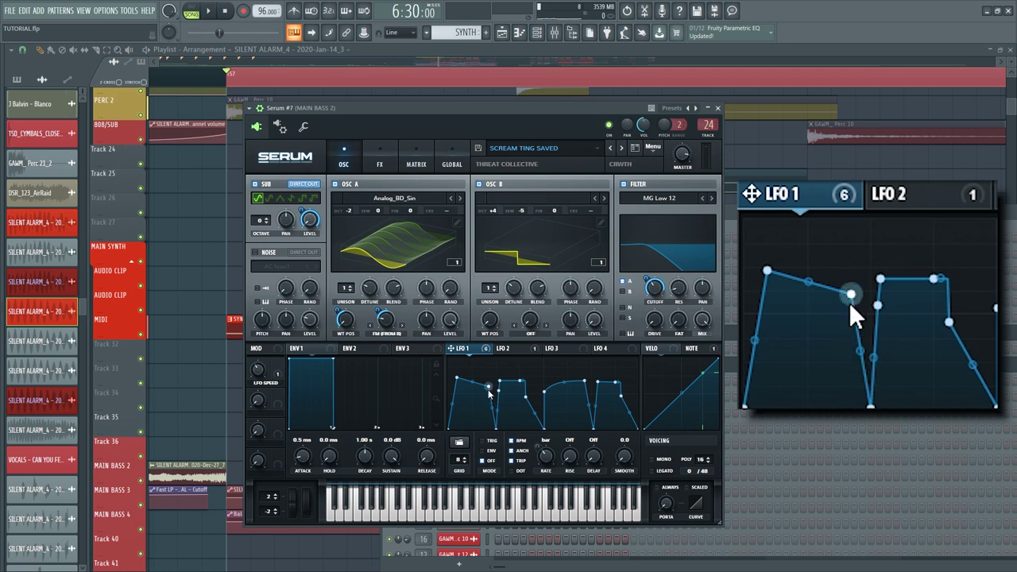
{"action": "left_click", "coordinate": [143, 286]}
{"action": "key", "text": "space"}
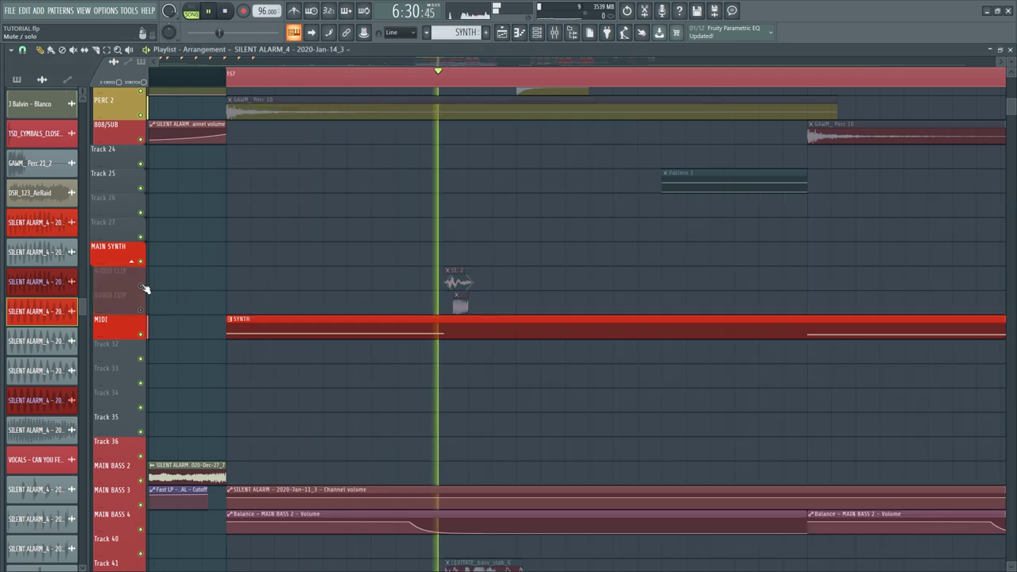
{"action": "key", "text": "space"}
{"action": "left_click", "coordinate": [146, 287]}
{"action": "left_click", "coordinate": [148, 312]}
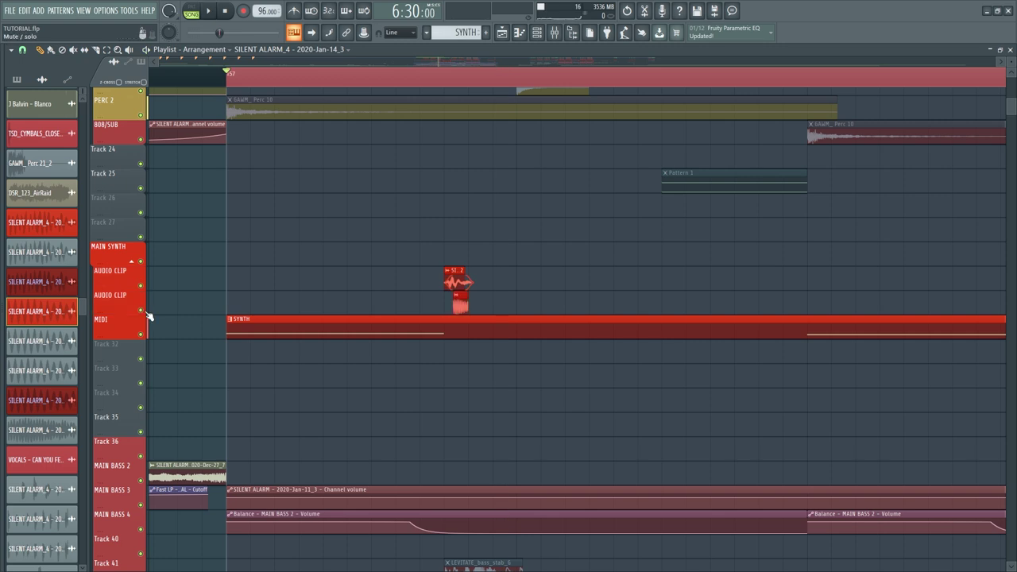
{"action": "key", "text": "space"}
{"action": "key", "text": "space"}
{"action": "key", "text": "space"}
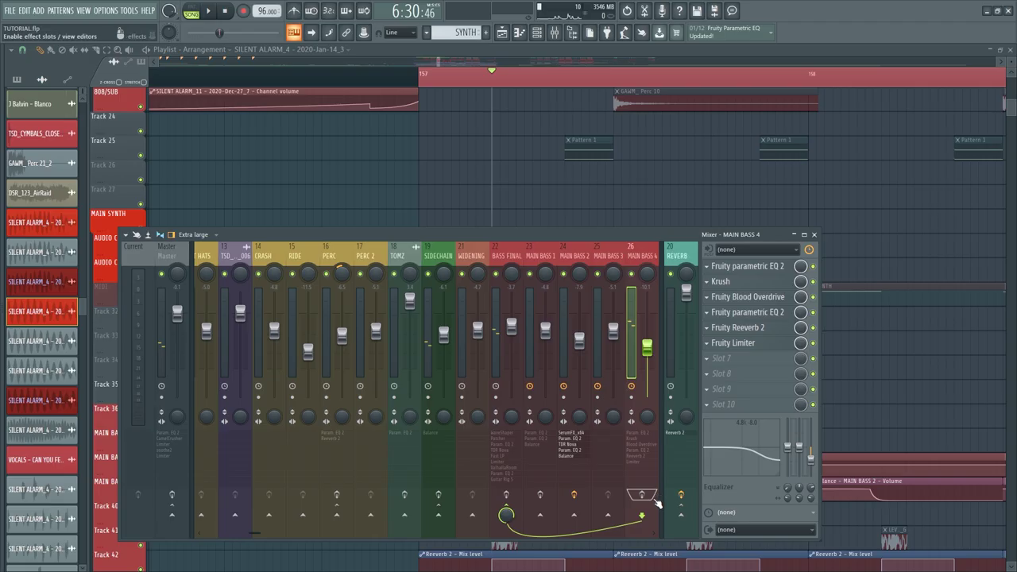
Step: Open MAIN BASS 4's first Fruity parametric EQ 2 and briefly solo it in the chain
{"action": "left_click", "coordinate": [759, 271]}
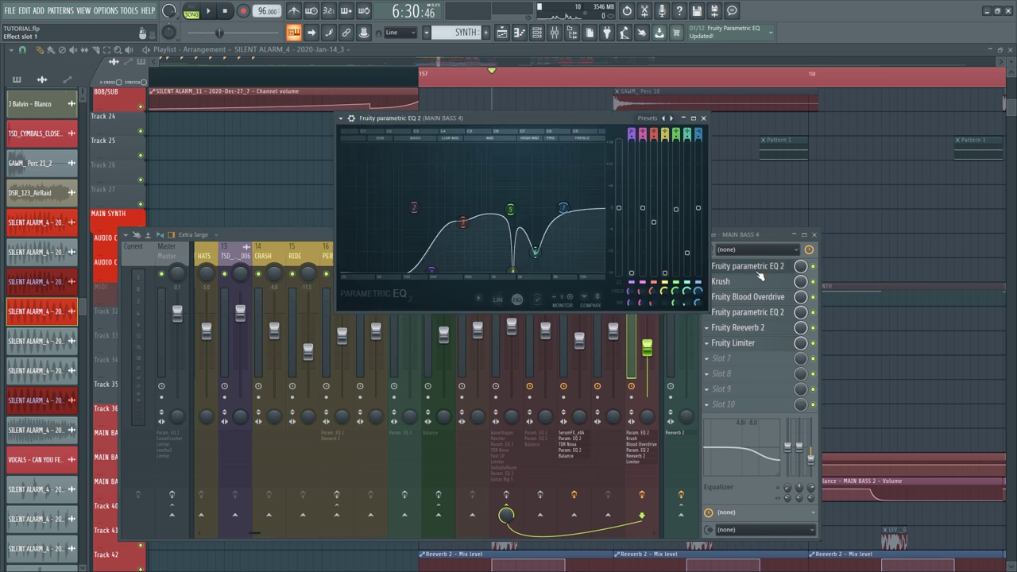
{"action": "left_click", "coordinate": [815, 283]}
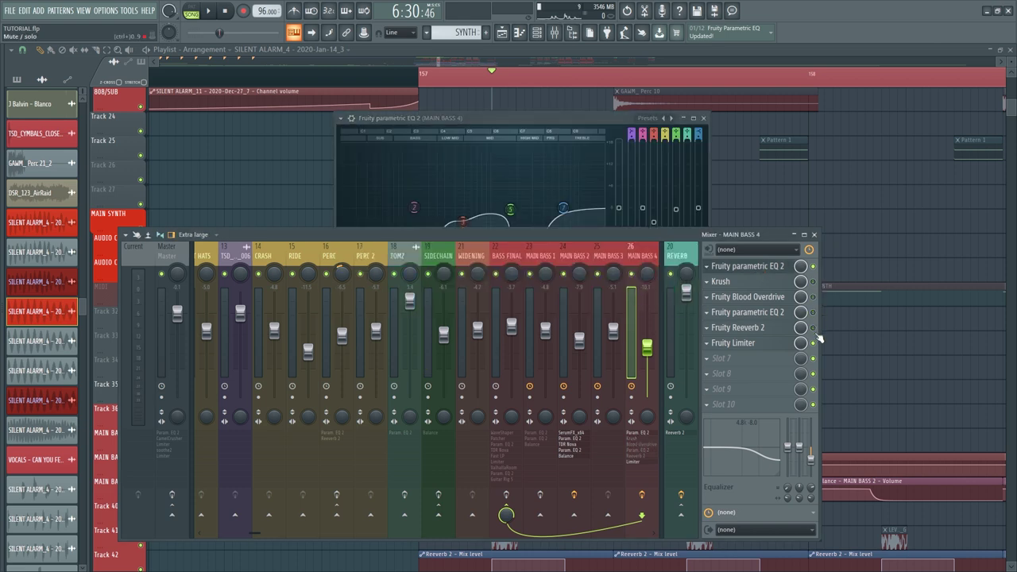
{"action": "left_click", "coordinate": [580, 118]}
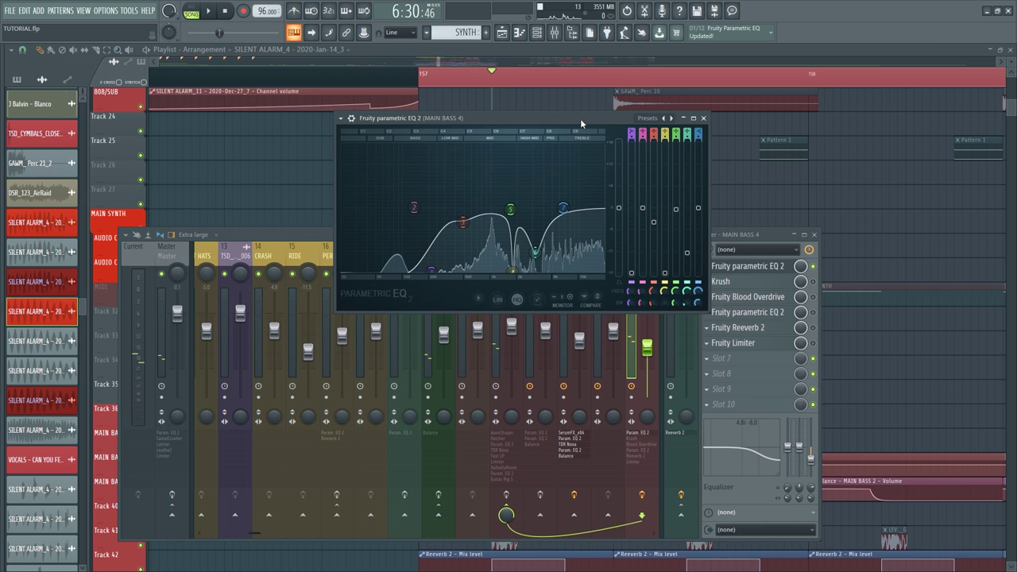
{"action": "right_click", "coordinate": [813, 266]}
{"action": "right_click", "coordinate": [813, 281]}
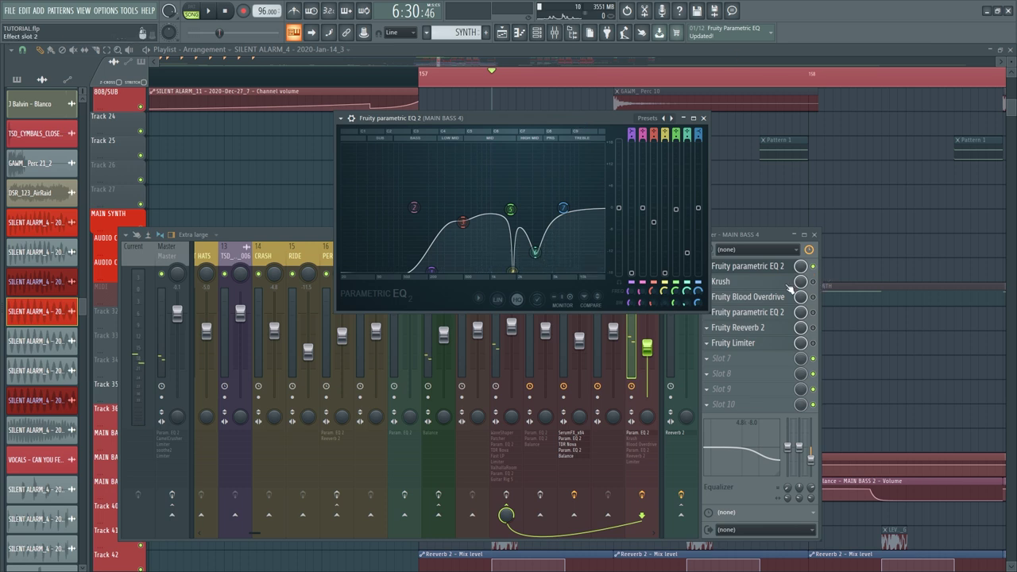
Step: Open the Krush effect showing its Crackling preset and play the effects chain
{"action": "left_click", "coordinate": [721, 281]}
{"action": "left_click_drag", "start_coordinate": [437, 174], "coordinate": [468, 198]}
{"action": "left_click", "coordinate": [445, 236]}
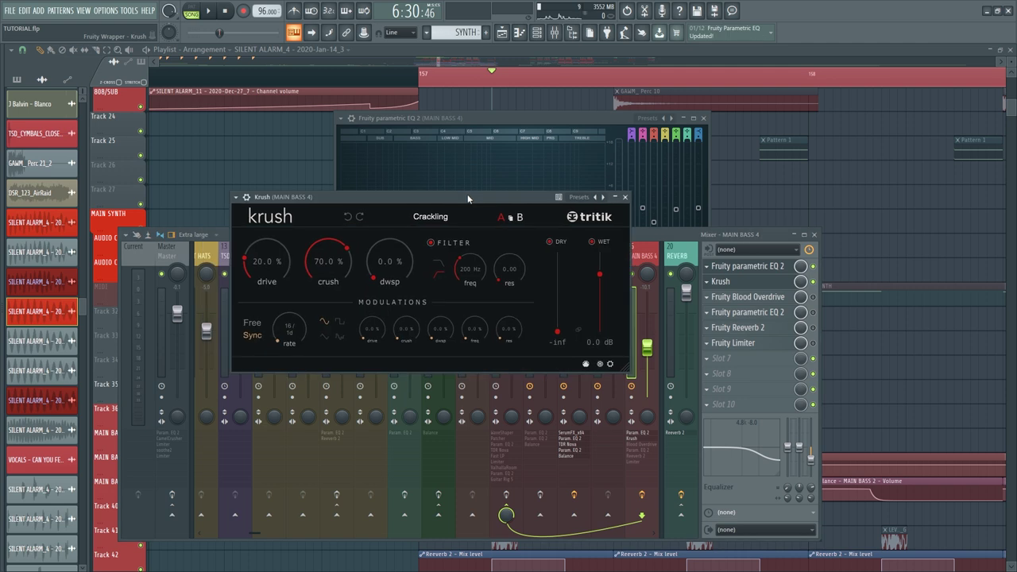
{"action": "key", "text": "space"}
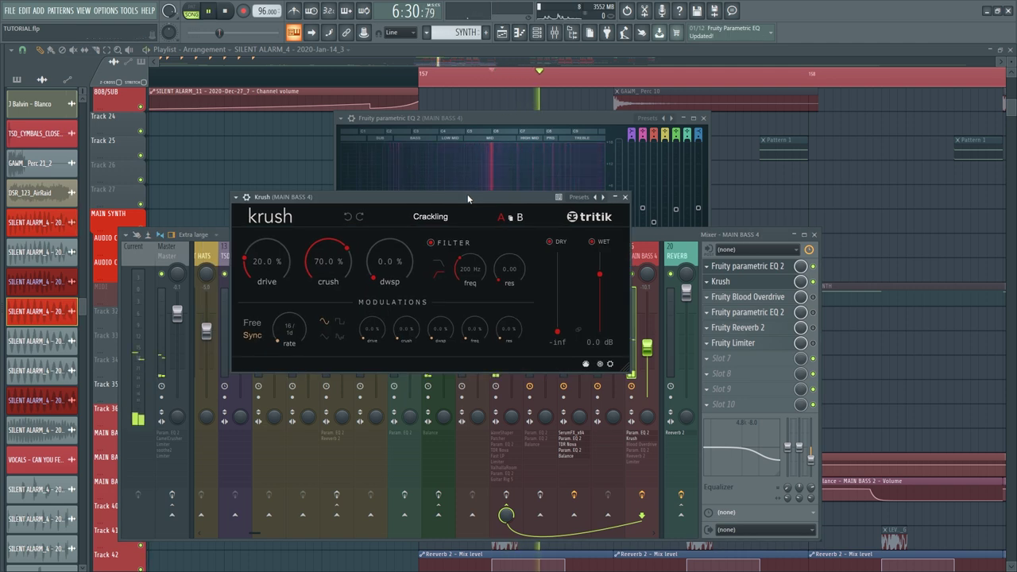
Step: Open Fruity Blood Overdrive on MAIN BASS 4 and audition it in playback
{"action": "left_click", "coordinate": [442, 320]}
{"action": "key", "text": "space"}
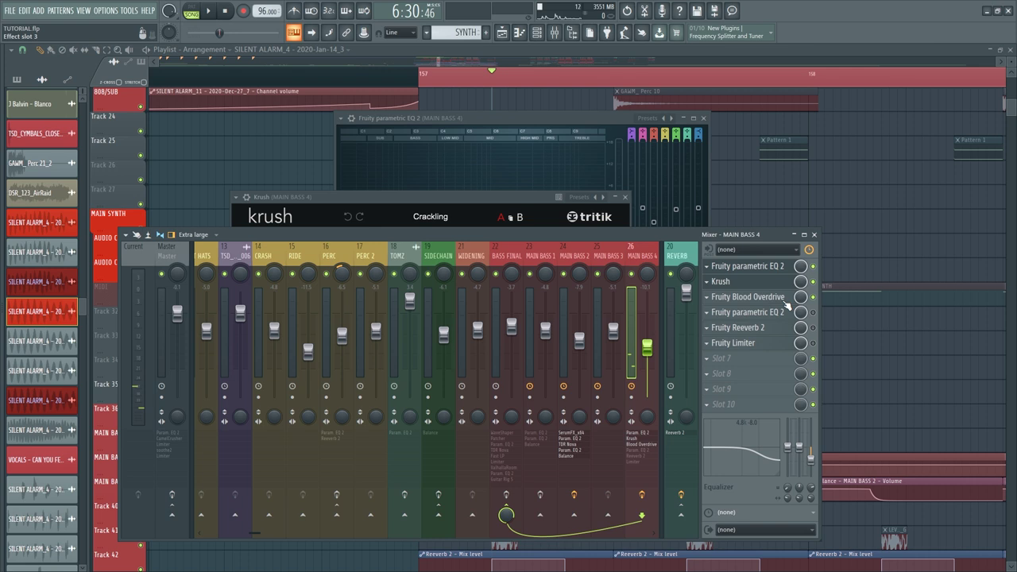
{"action": "left_click", "coordinate": [747, 297]}
{"action": "key", "text": "space"}
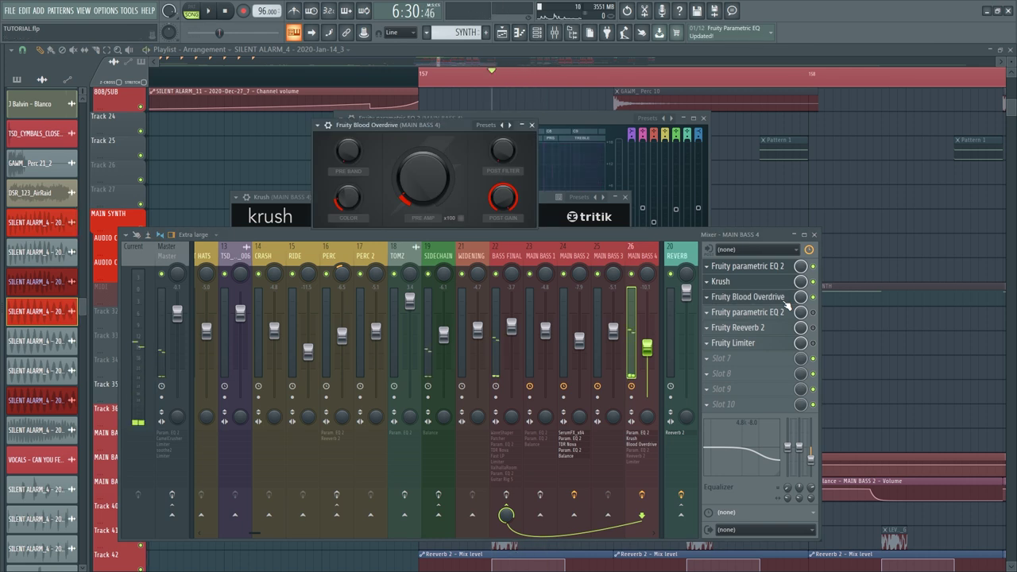
{"action": "key", "text": "space"}
Step: Open the second Fruity parametric EQ 2 and Fruity Reeverb 2, then close Reeverb 2
{"action": "left_click", "coordinate": [775, 315]}
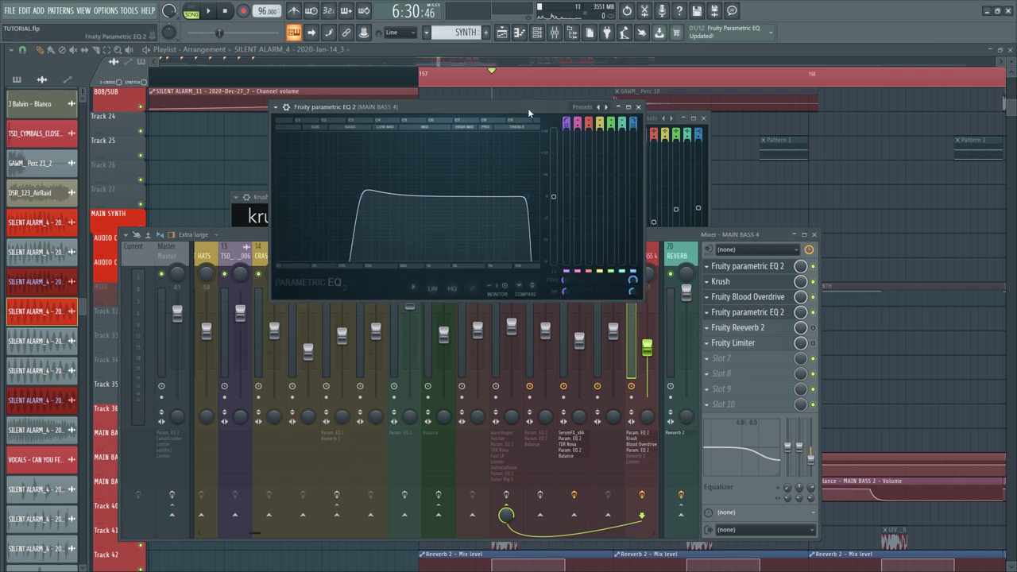
{"action": "left_click", "coordinate": [738, 328]}
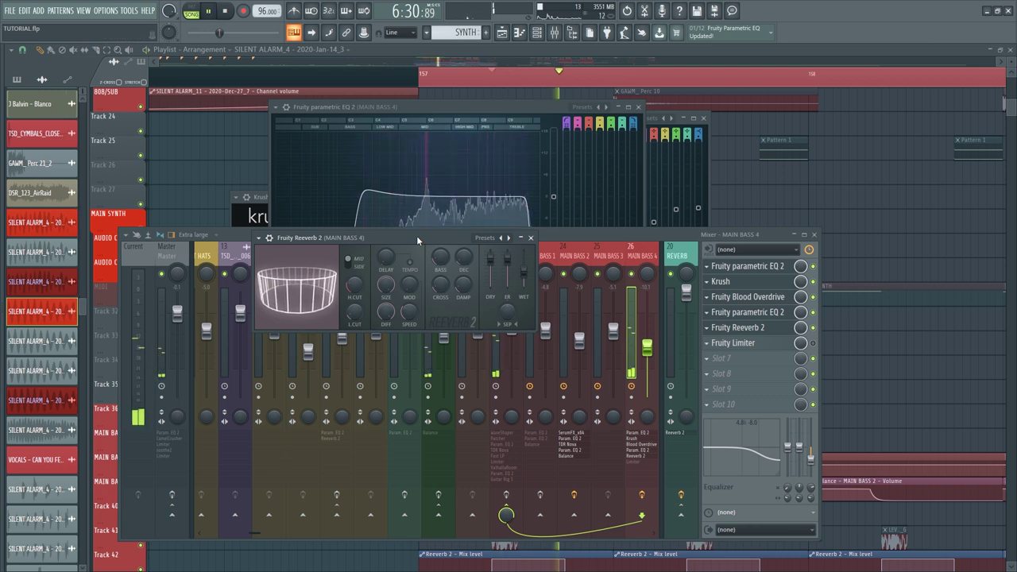
{"action": "left_click", "coordinate": [531, 237]}
Step: Open the Fruity Limiter from slot 6 of MAIN BASS 4's insert
{"action": "left_click", "coordinate": [770, 348]}
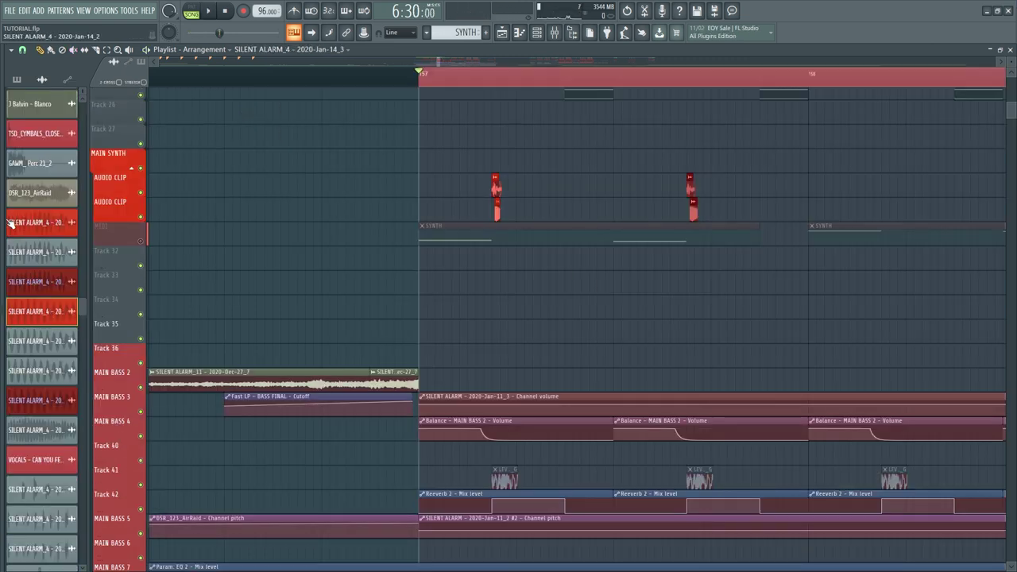
Step: Unmute the MIDI synth track, open BASS FINAL's WaveShaper, and briefly play it back
{"action": "left_click", "coordinate": [142, 241]}
{"action": "left_click", "coordinate": [554, 33]}
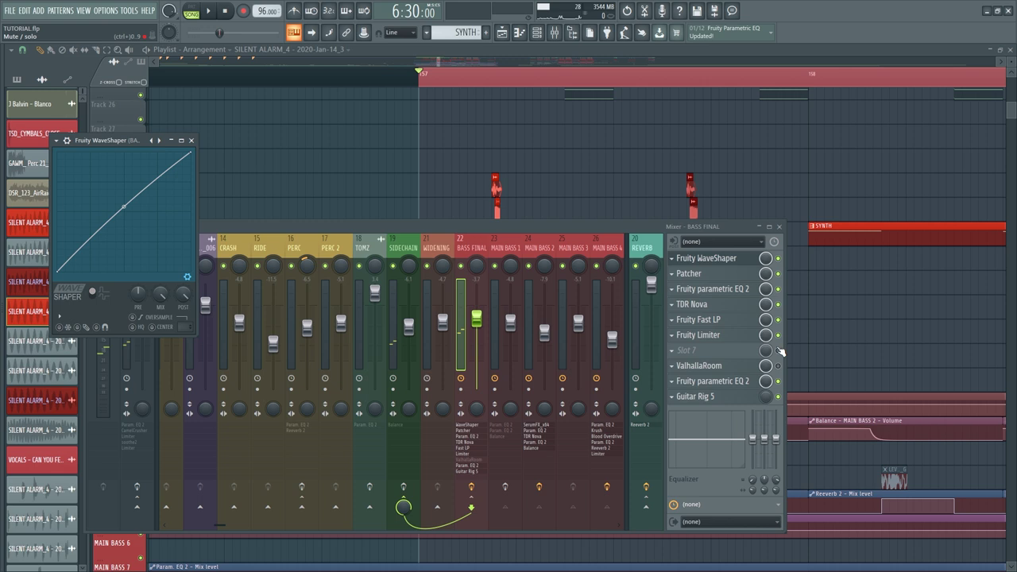
{"action": "left_click", "coordinate": [786, 334]}
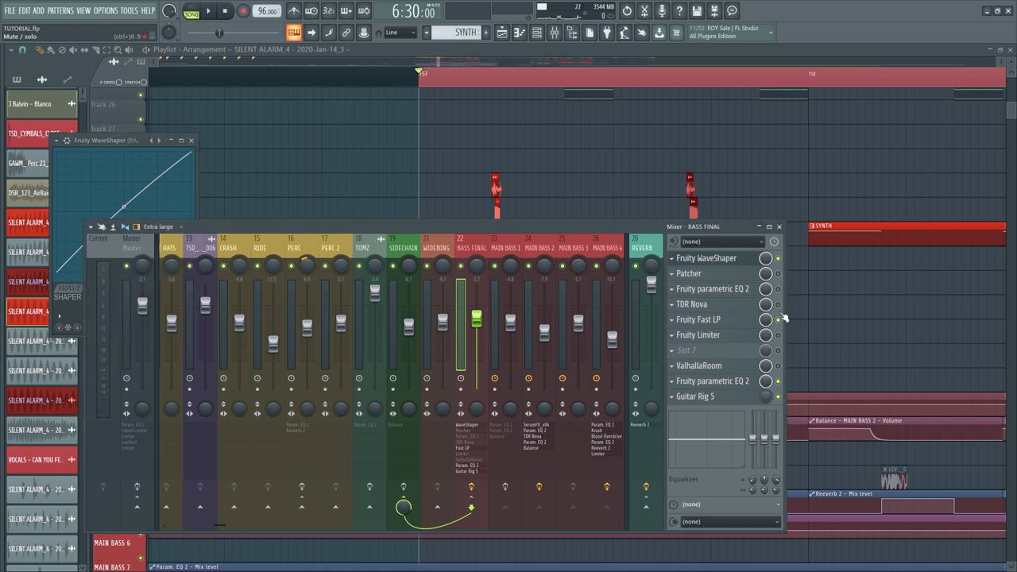
{"action": "key", "text": "space"}
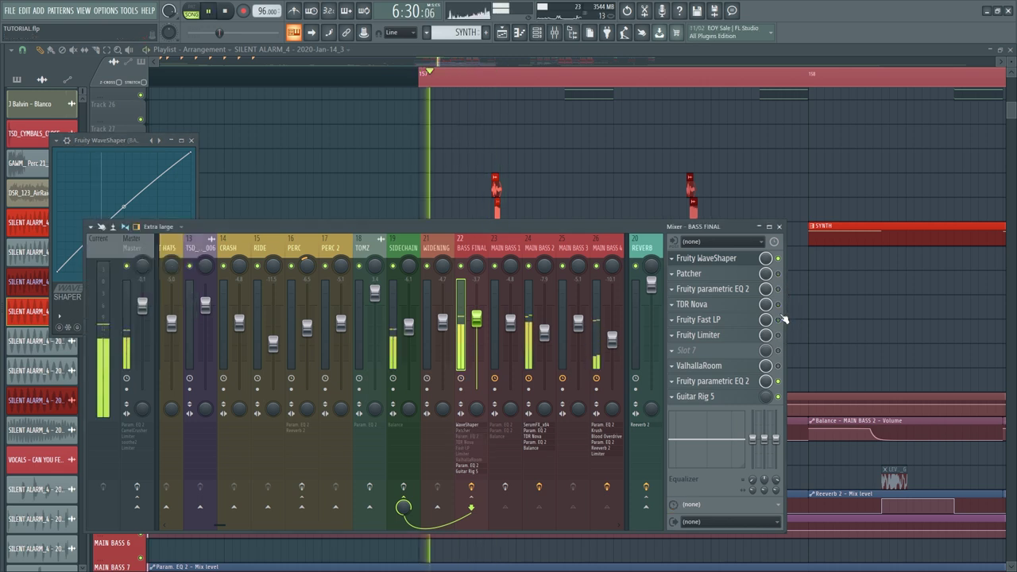
{"action": "key", "text": "space"}
Step: Open the Patcher, Fruity Parametric EQ 2 and TDR Nova effects on BASS FINAL
{"action": "left_click", "coordinate": [743, 276]}
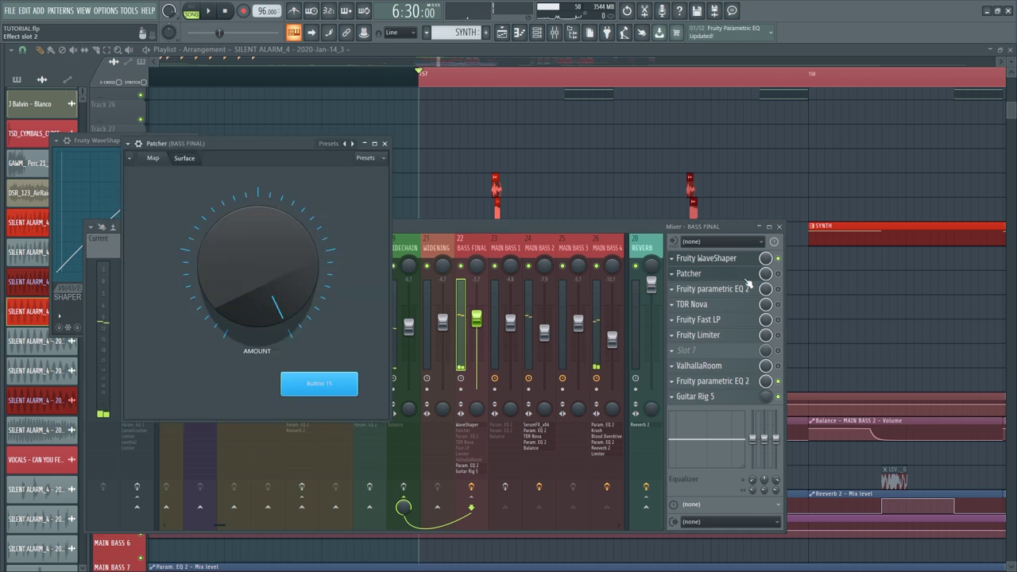
{"action": "left_click", "coordinate": [778, 284]}
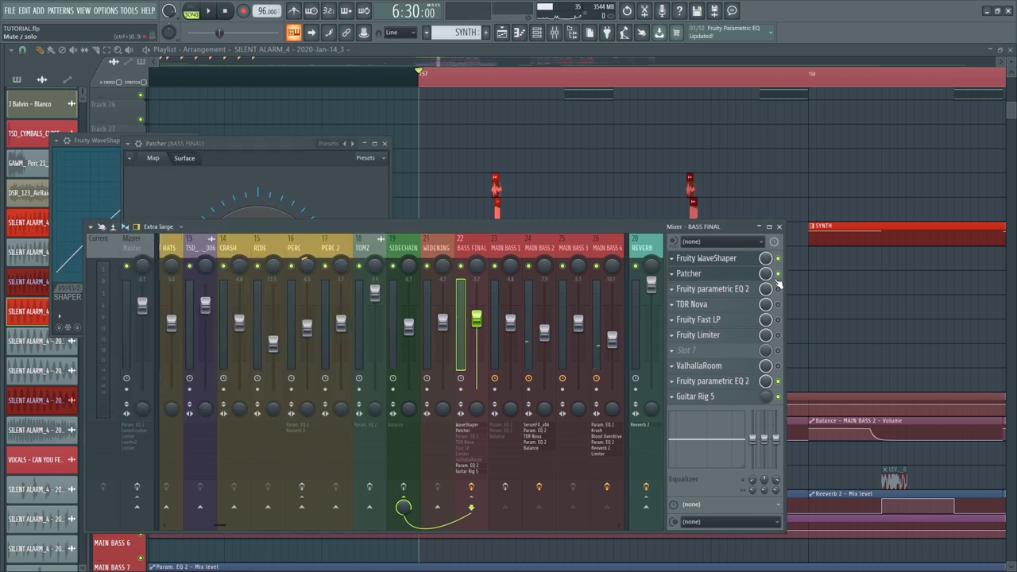
{"action": "left_click", "coordinate": [712, 288]}
{"action": "left_click", "coordinate": [692, 304]}
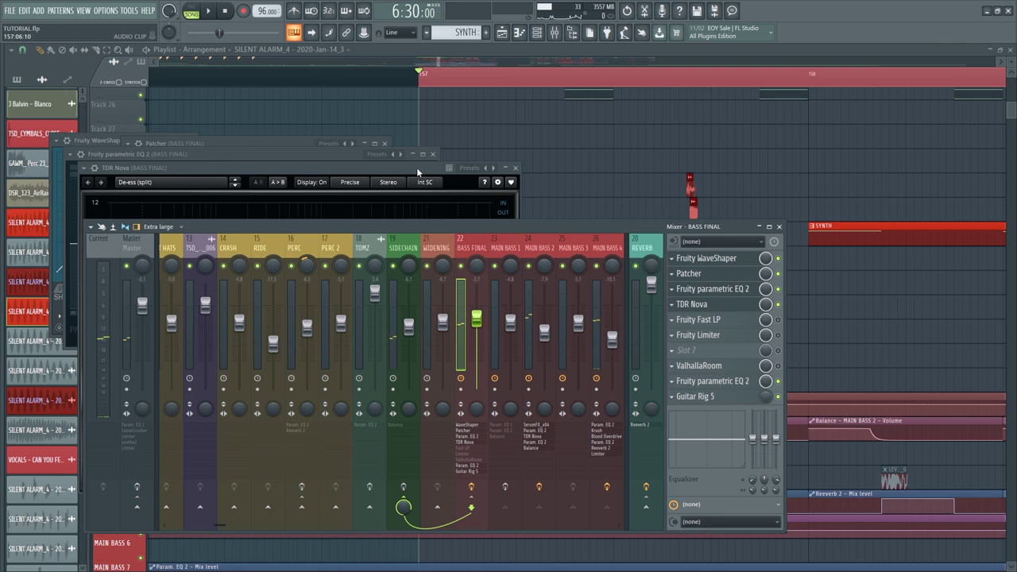
{"action": "left_click", "coordinate": [413, 168]}
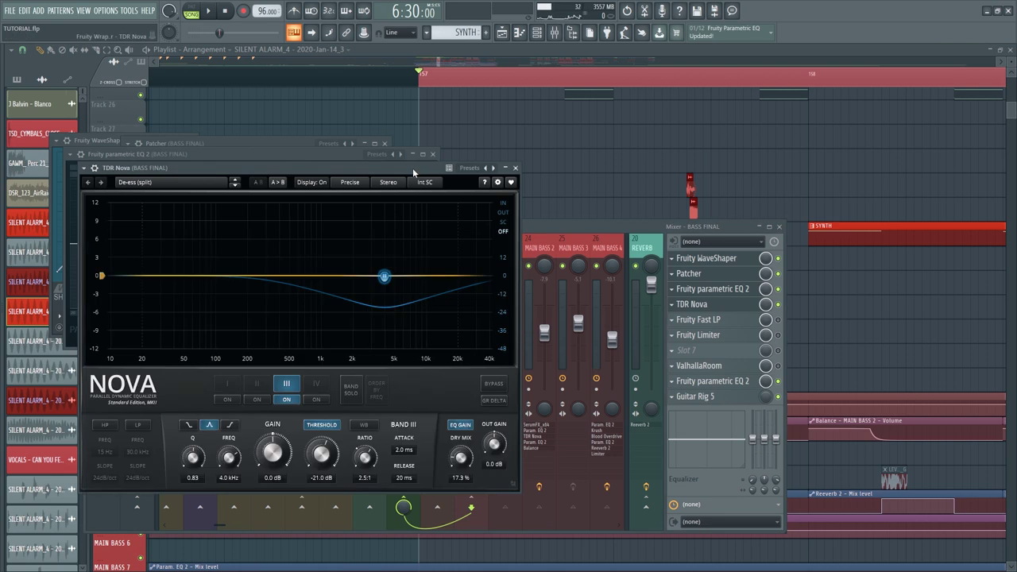
Step: Audition the TDR Nova de-essing, then open BASS FINAL's Fruity Limiter and last Parametric EQ 2
{"action": "key", "text": "space"}
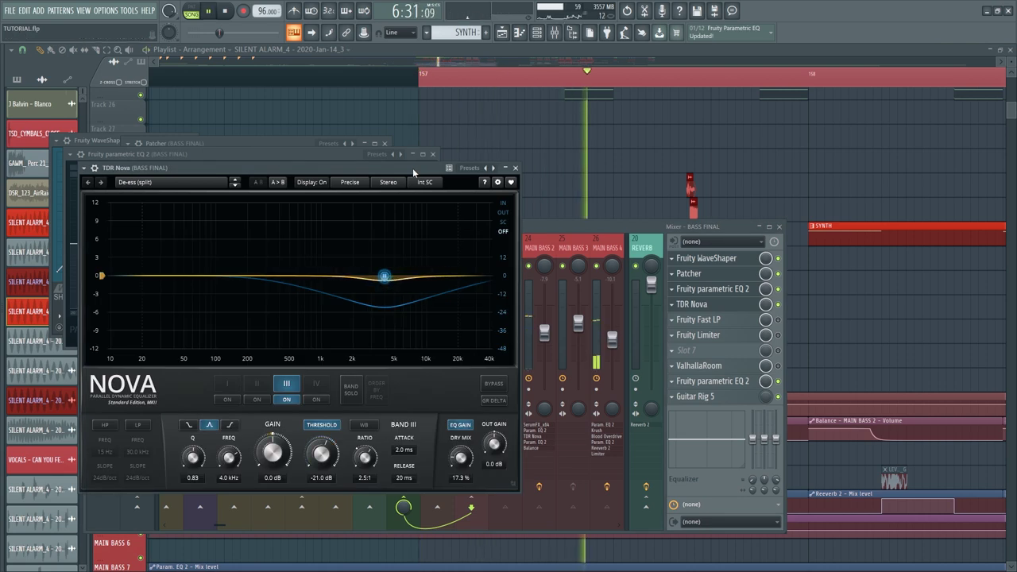
{"action": "key", "text": "space"}
{"action": "left_click", "coordinate": [698, 335]}
{"action": "left_click", "coordinate": [734, 384]}
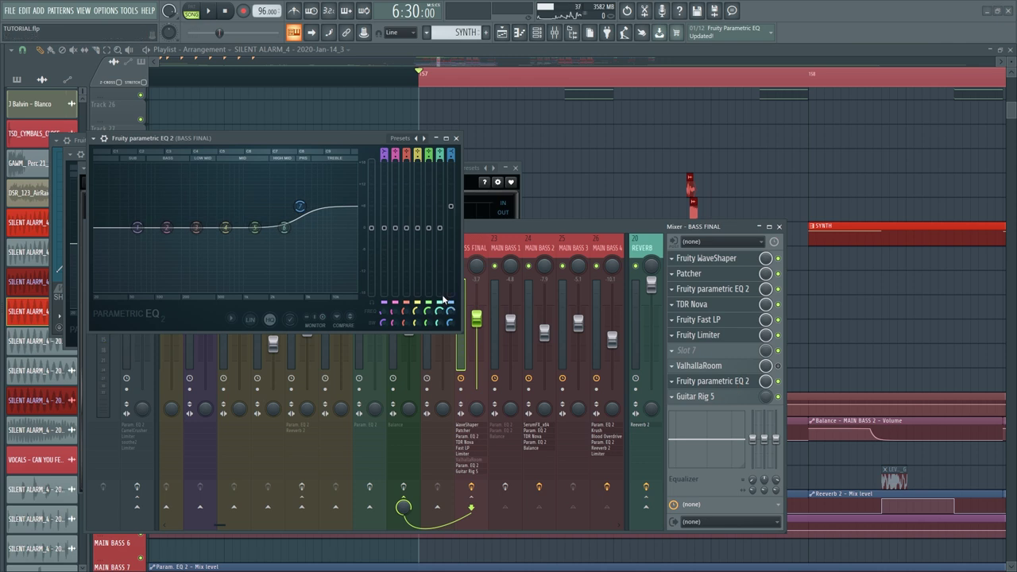